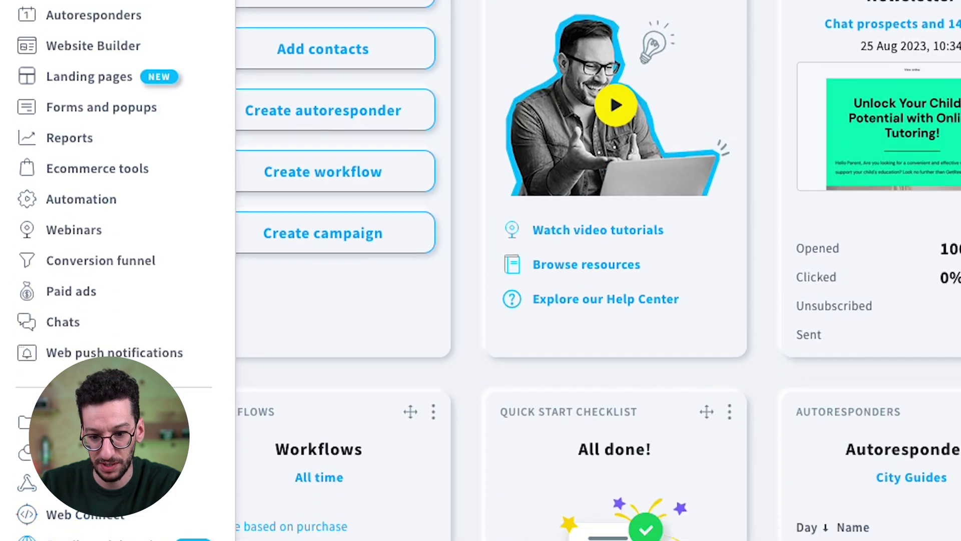
scroll(98, 300, "down", 5)
Open Emails and domains from the Tools menu to list sending domains.
left_click(97, 305)
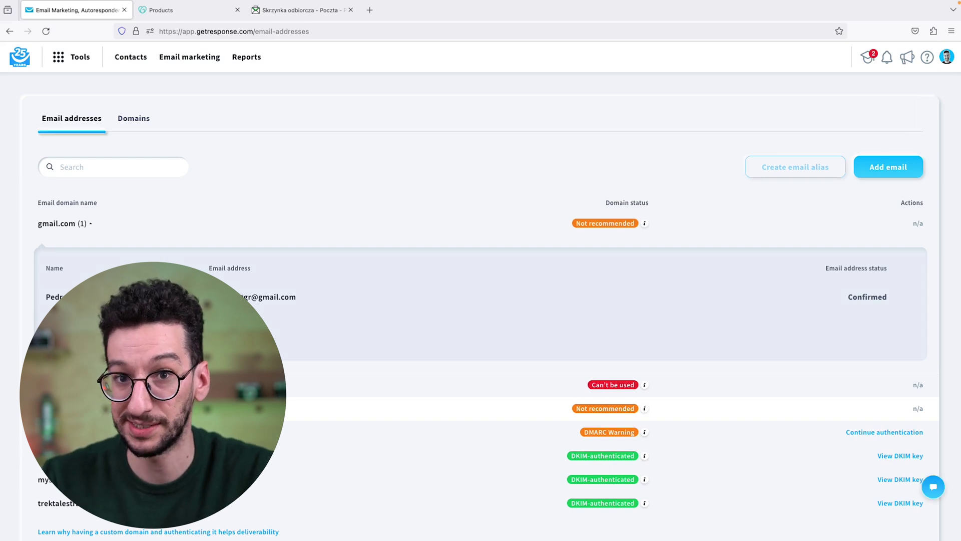
scroll(304, 311, "down", 1)
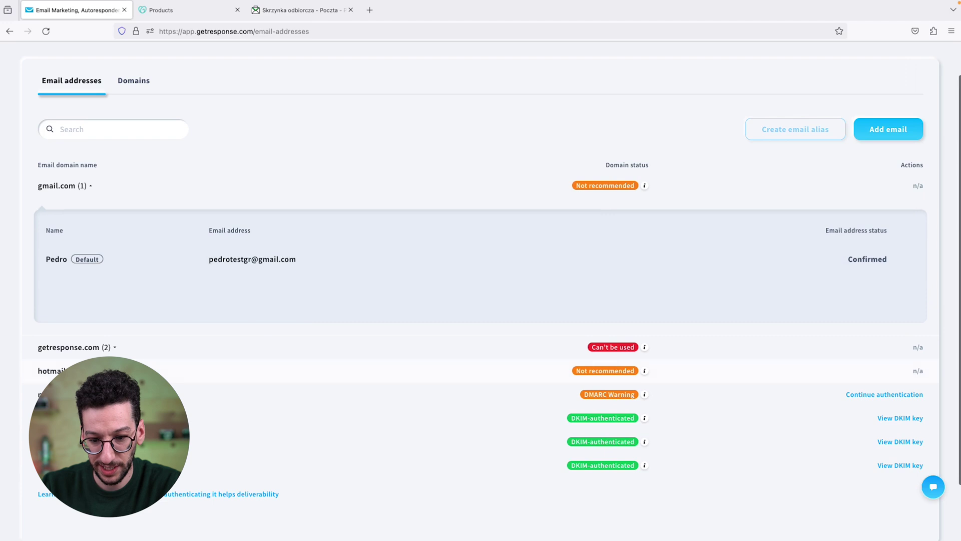
scroll(350, 307, "up", 1)
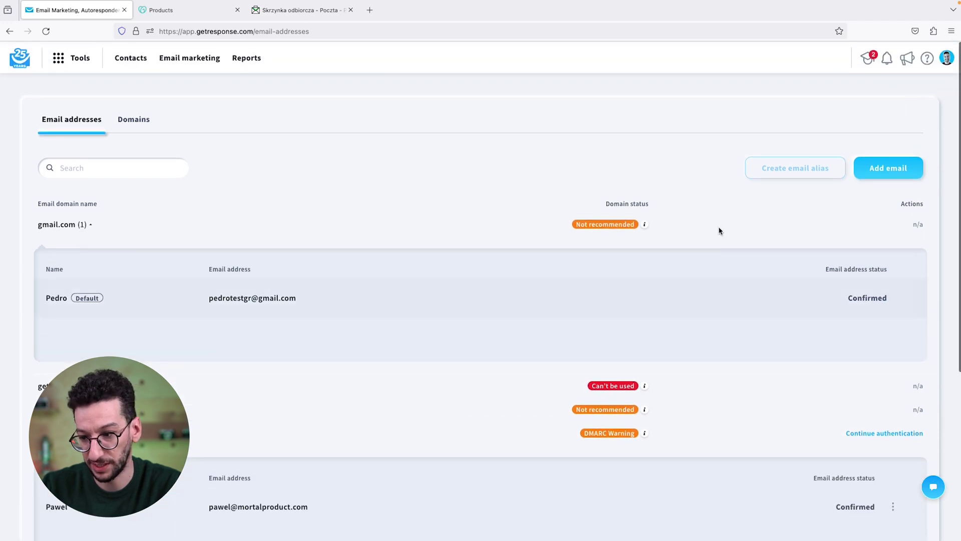
scroll(396, 193, "down", 2)
scroll(260, 388, "down", 2)
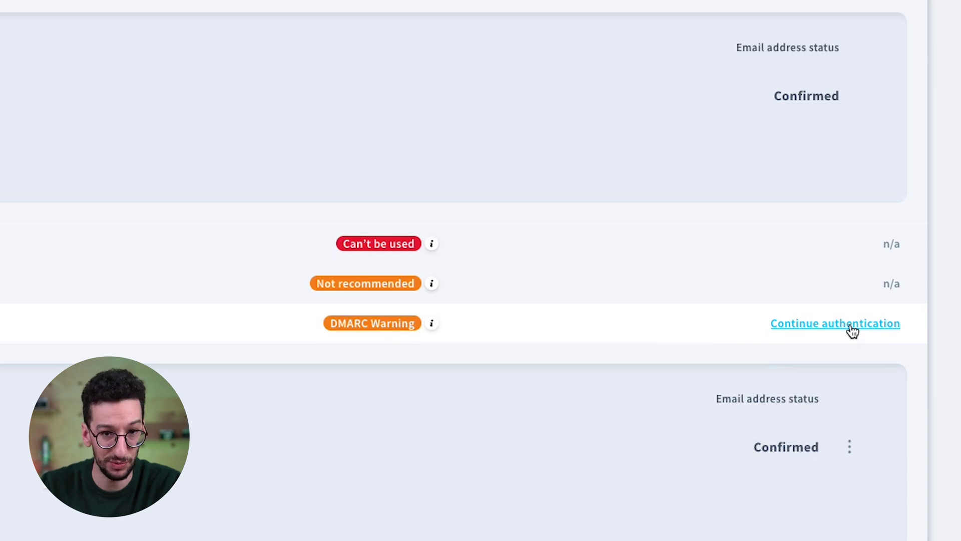
Continue authentication for mortalproduct.com to reveal its DKIM TXT host and key.
left_click(814, 325)
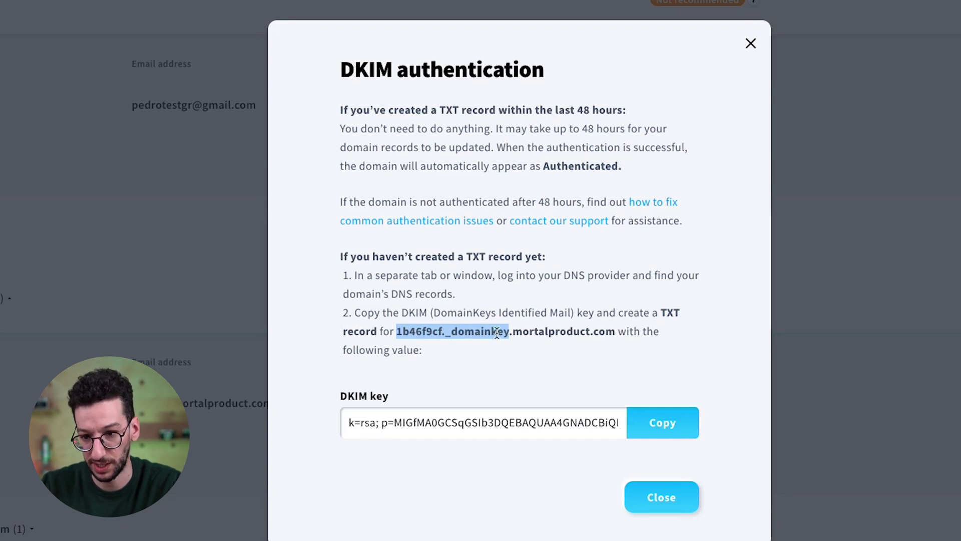
Switch to the GoDaddy tab to manage mortalproduct.com DNS records.
left_click(171, 14)
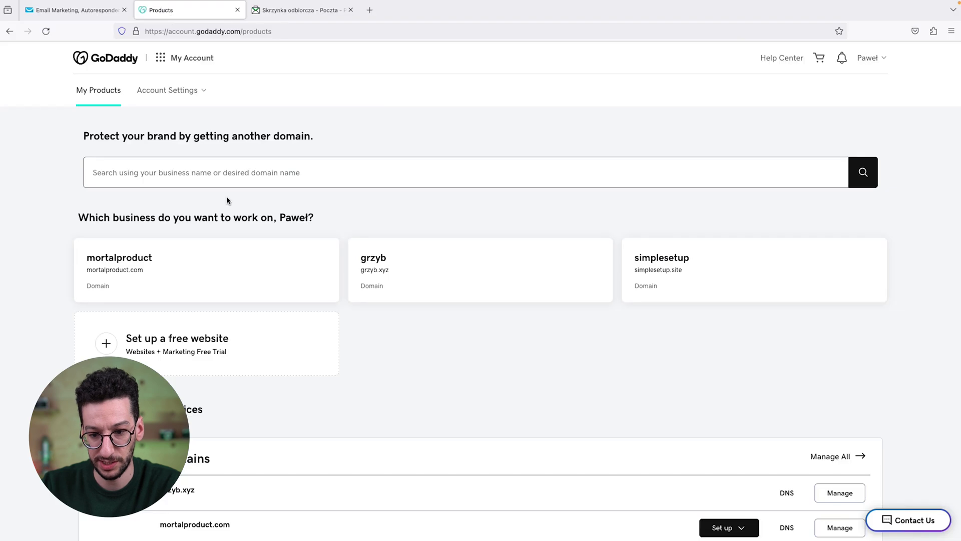
scroll(169, 268, "down", 1)
scroll(171, 268, "up", 1)
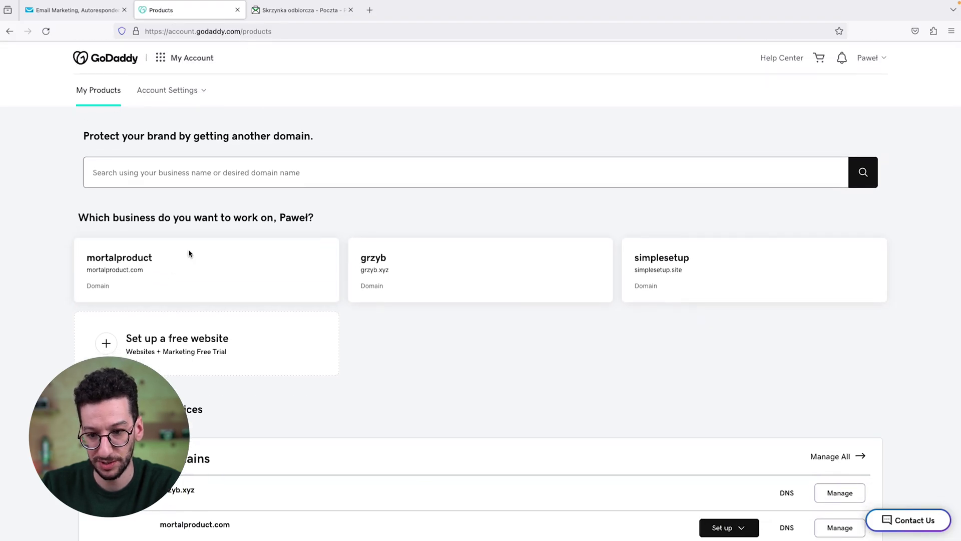
scroll(138, 308, "down", 4)
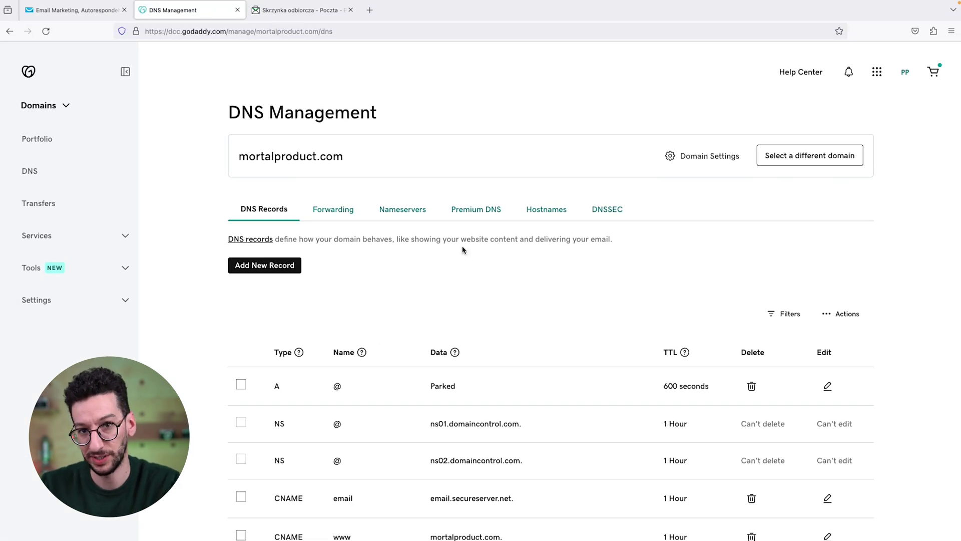
scroll(398, 247, "down", 2)
scroll(315, 259, "up", 2)
Add and save a TXT record named 1b46f9cf._domainkey holding the pasted DKIM key.
left_click(237, 269)
left_click(339, 266)
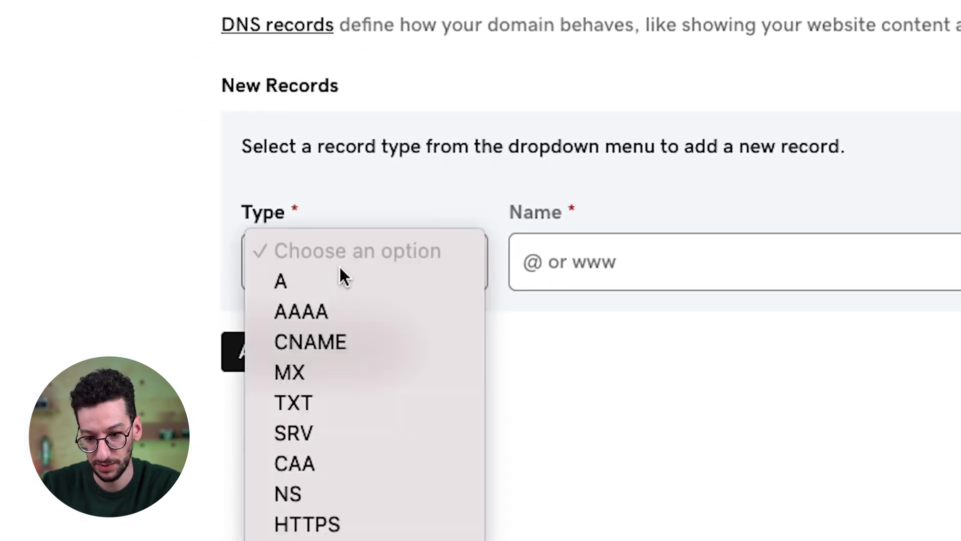
left_click(331, 403)
left_click(481, 259)
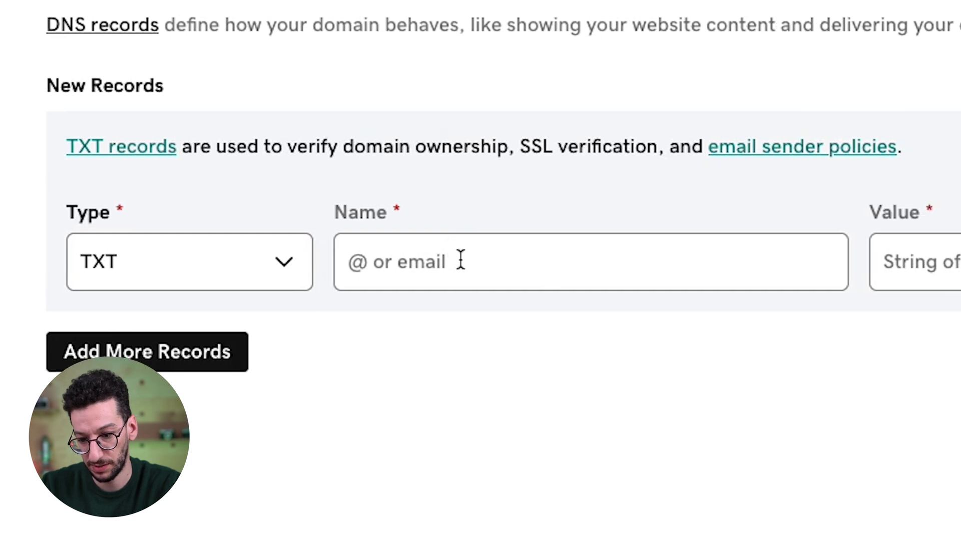
type("1b46f9cf._domainkey")
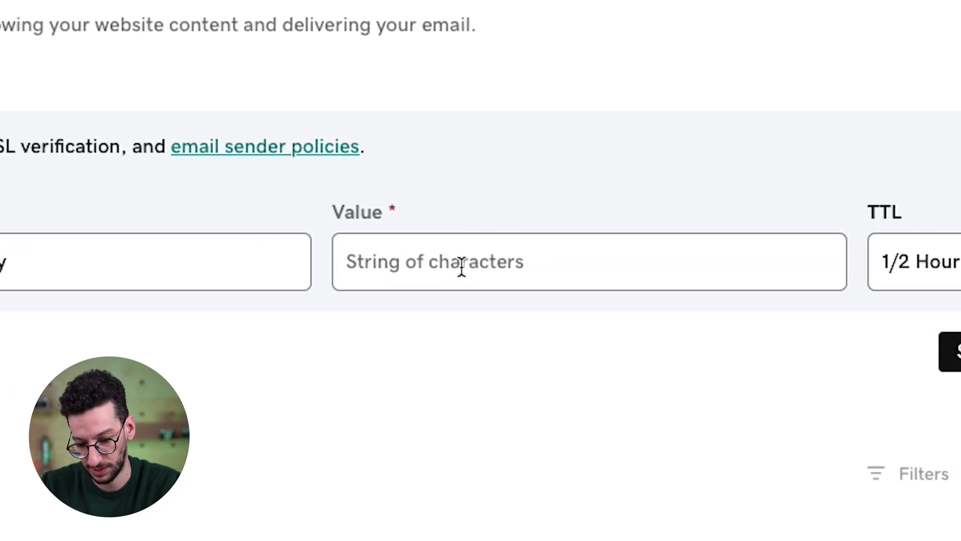
left_click(483, 253)
key("ctrl+v")
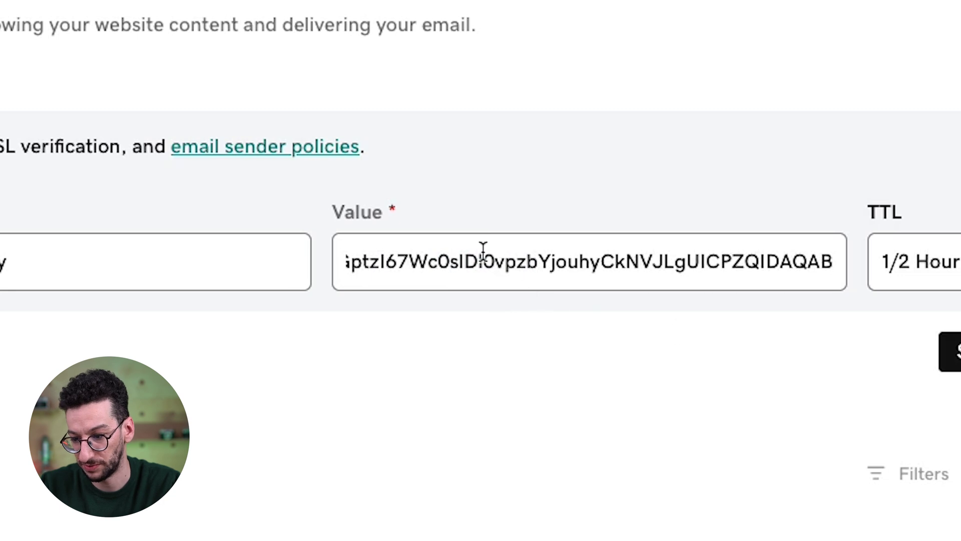
left_click(693, 354)
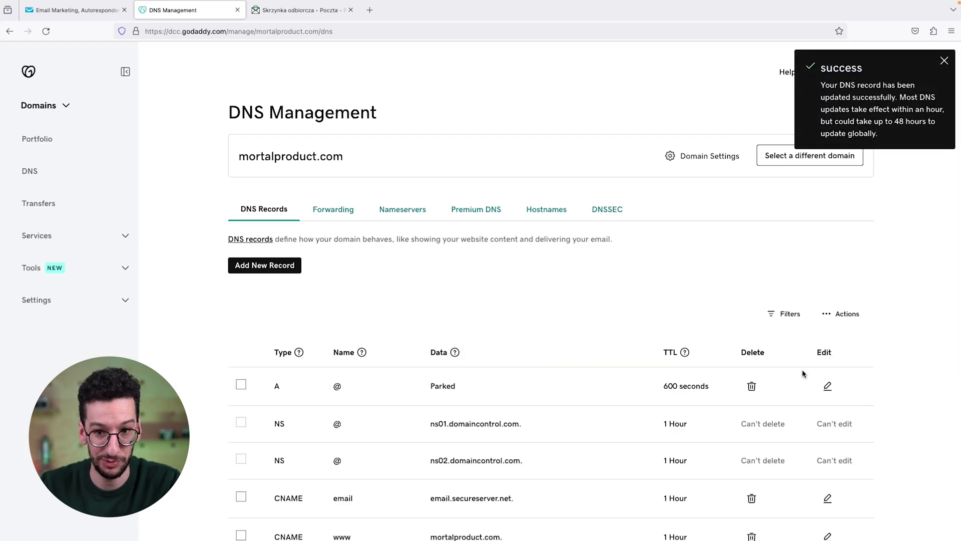
scroll(595, 335, "down", 1)
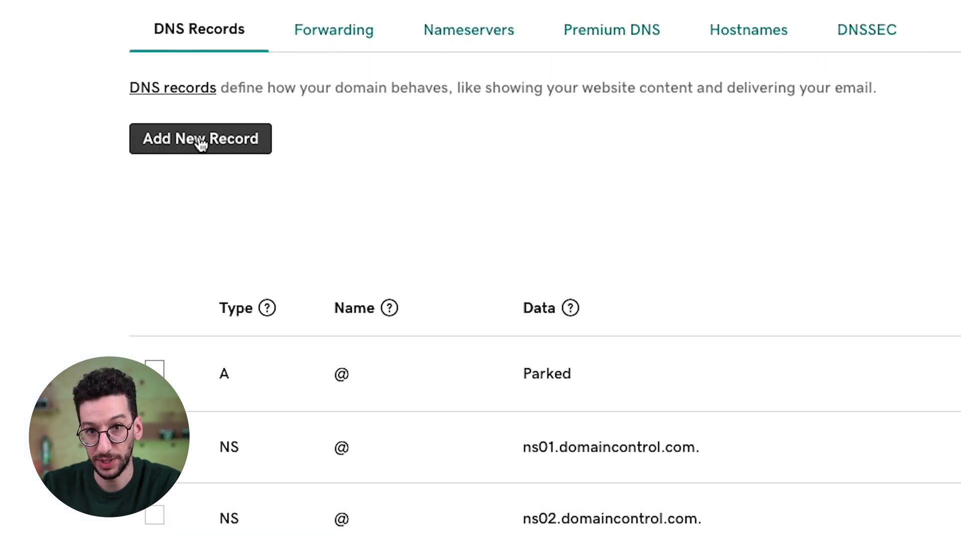
Add and save a TXT record named _dmarc with value v=DMARC1;p=none.
left_click(201, 141)
left_click(214, 265)
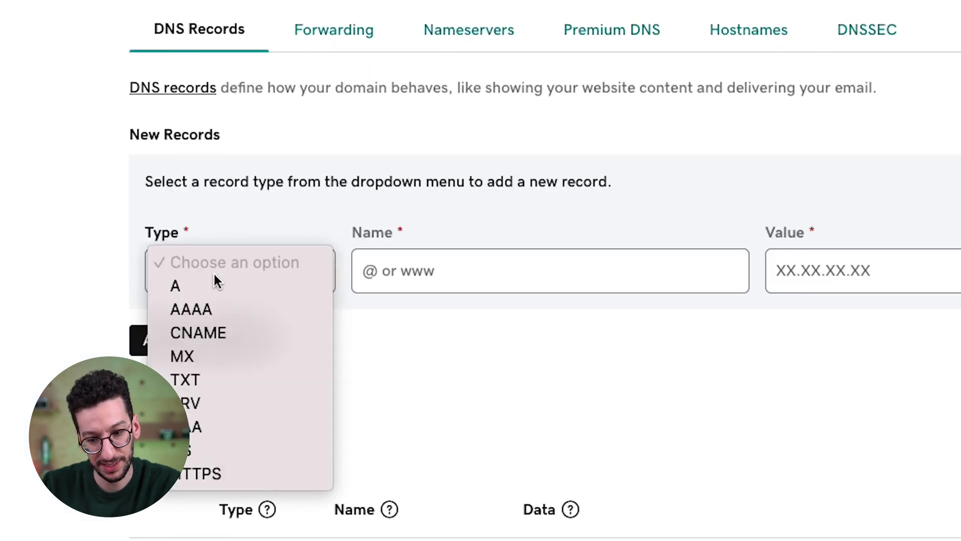
left_click(202, 380)
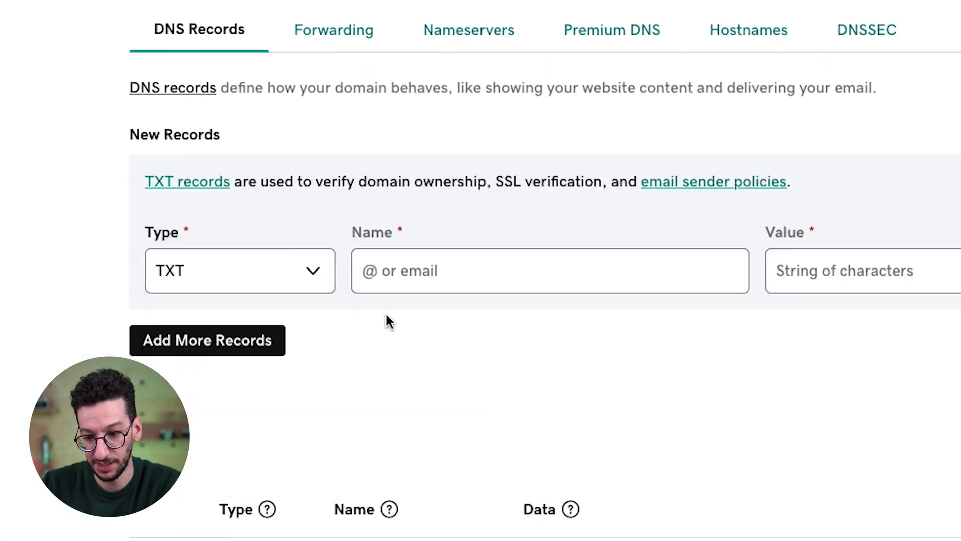
left_click(353, 280)
type("_dmarc")
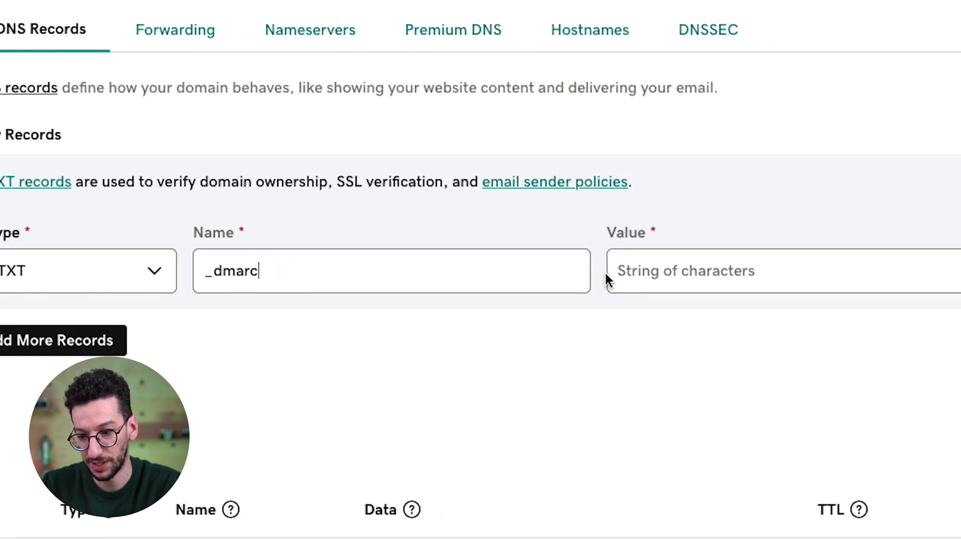
left_click(647, 272)
type("v=DMARC1;p=none")
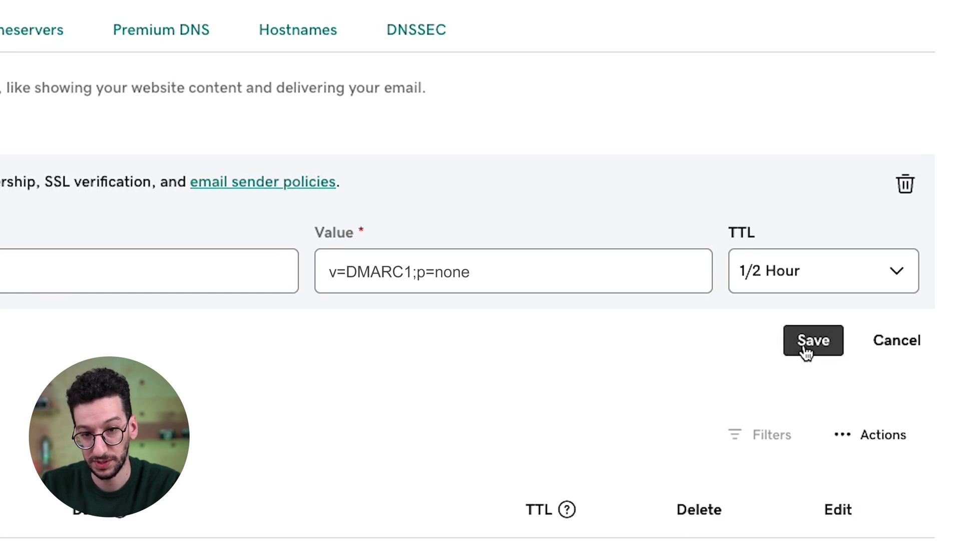
left_click(805, 344)
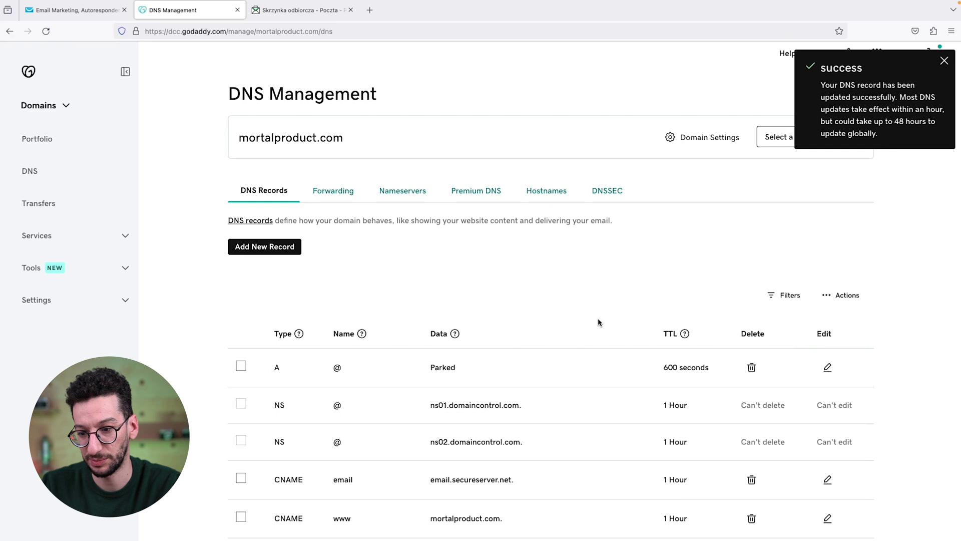
scroll(598, 318, "down", 3)
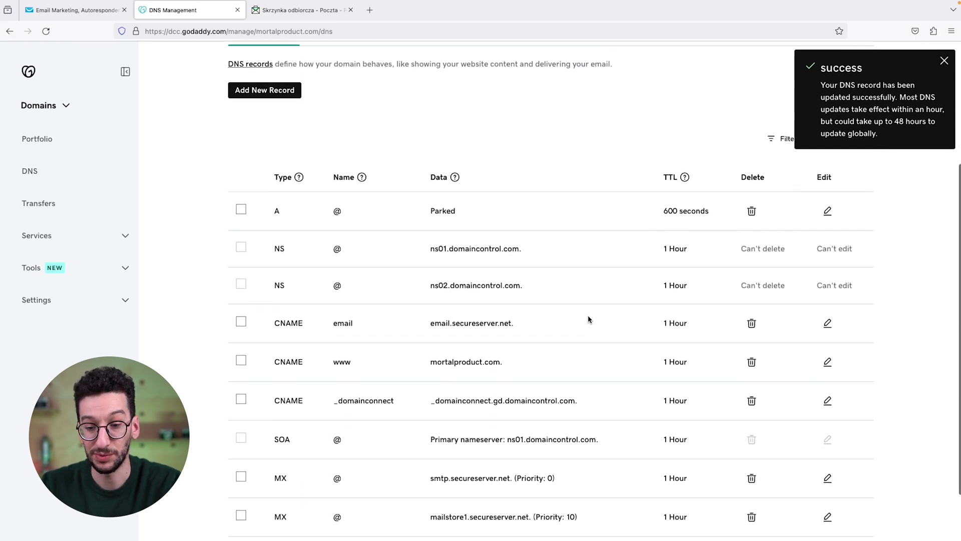
Return to the GetResponse tab showing the mortalproduct.com DKIM instructions.
left_click(80, 13)
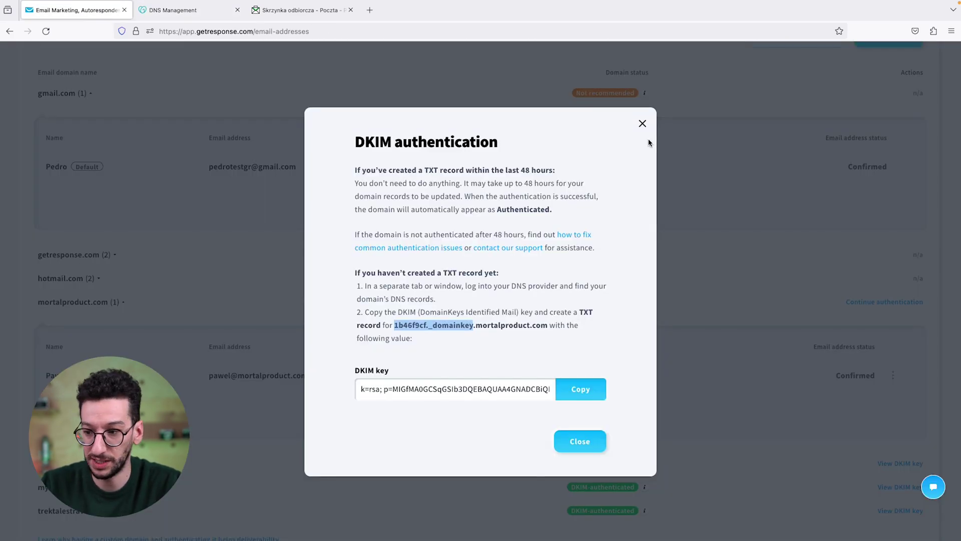